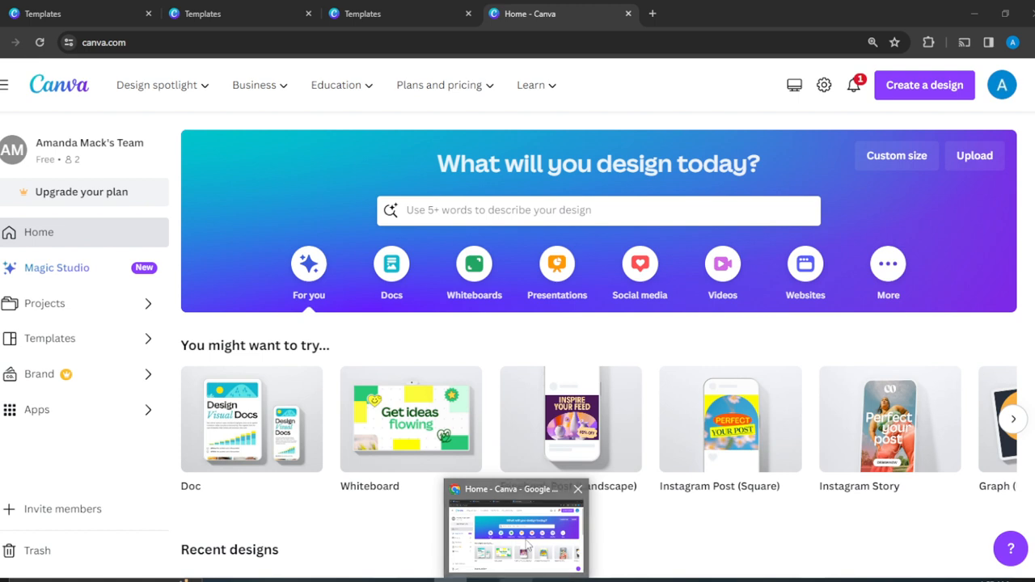
Search the templates for "labels for products or gifts" and open the Brown Cream Minimalist coconut oil label template
{"action": "left_click", "coordinate": [527, 545]}
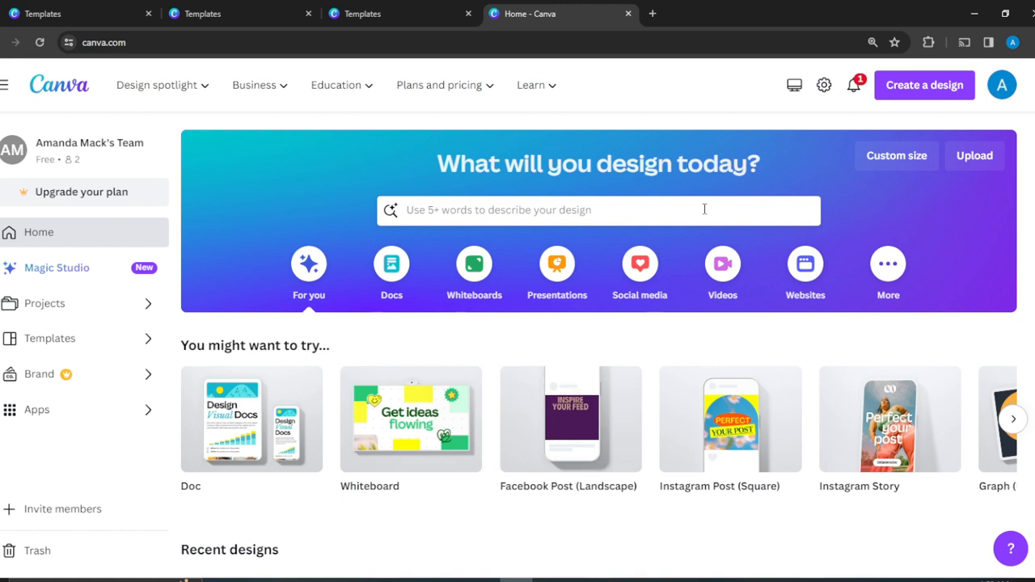
{"action": "left_click", "coordinate": [684, 216]}
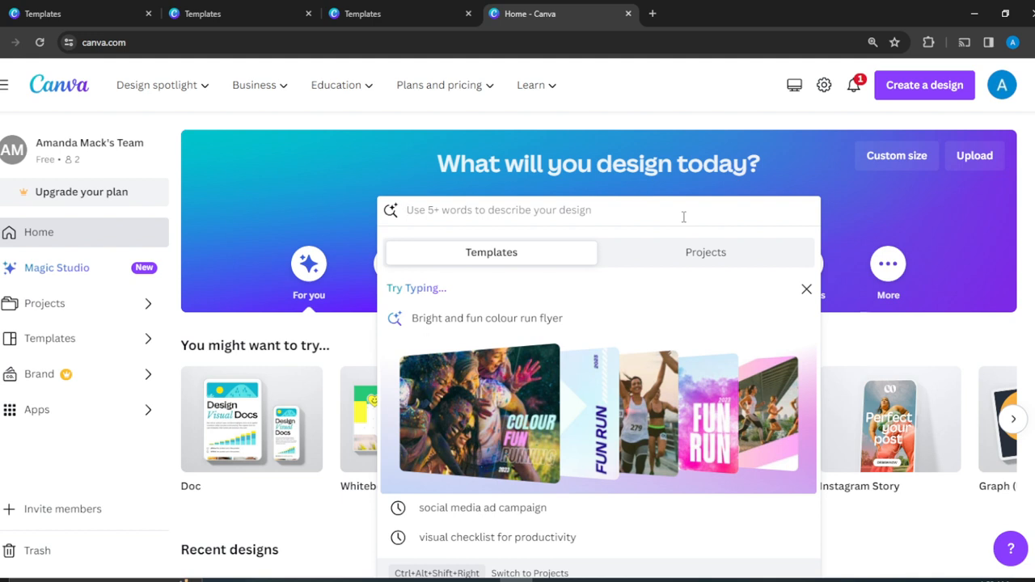
{"action": "type", "text": "labels"}
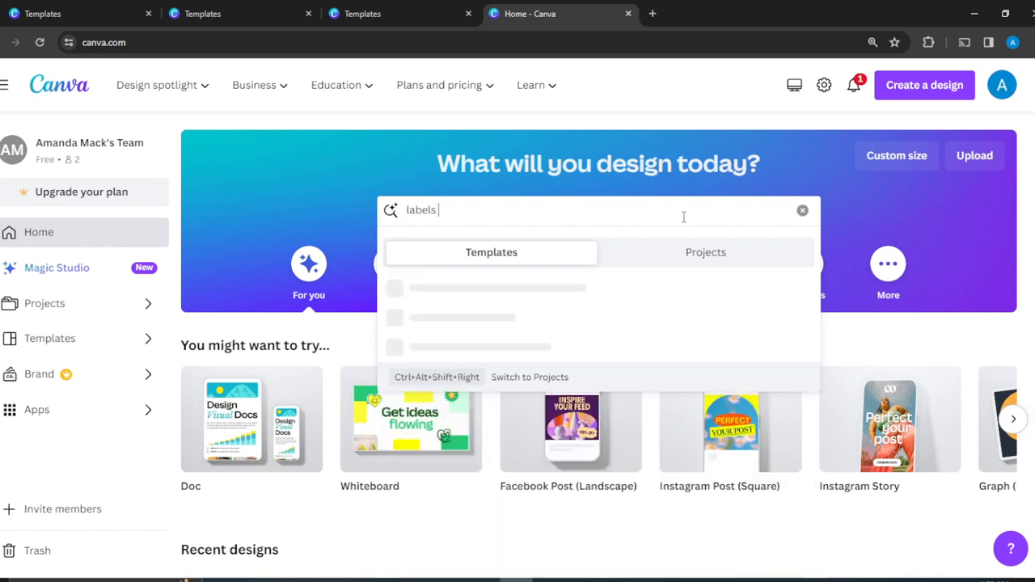
{"action": "key", "text": "Return"}
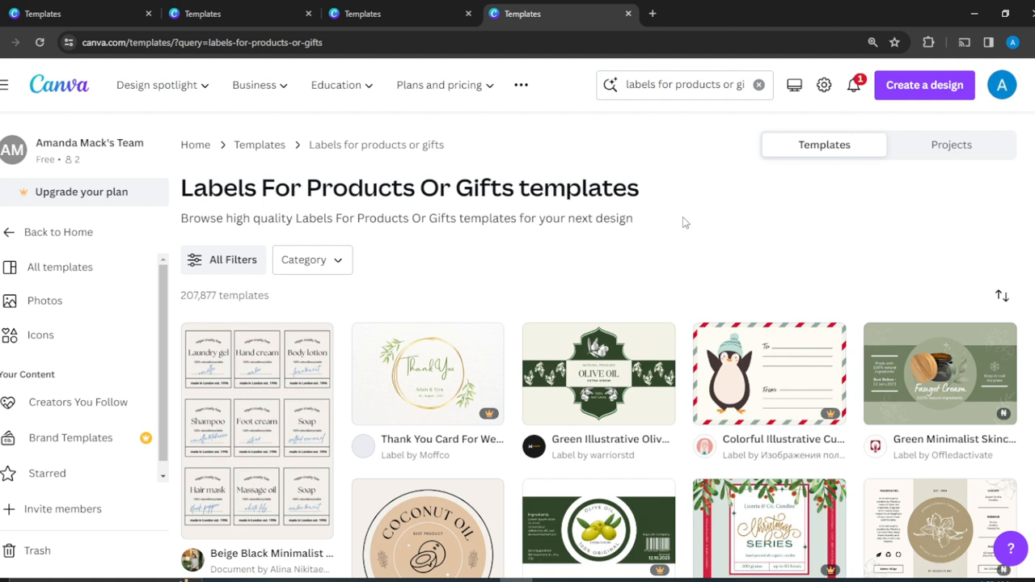
{"action": "scroll", "coordinate": [682, 216], "scroll_direction": "down", "scroll_amount": 2}
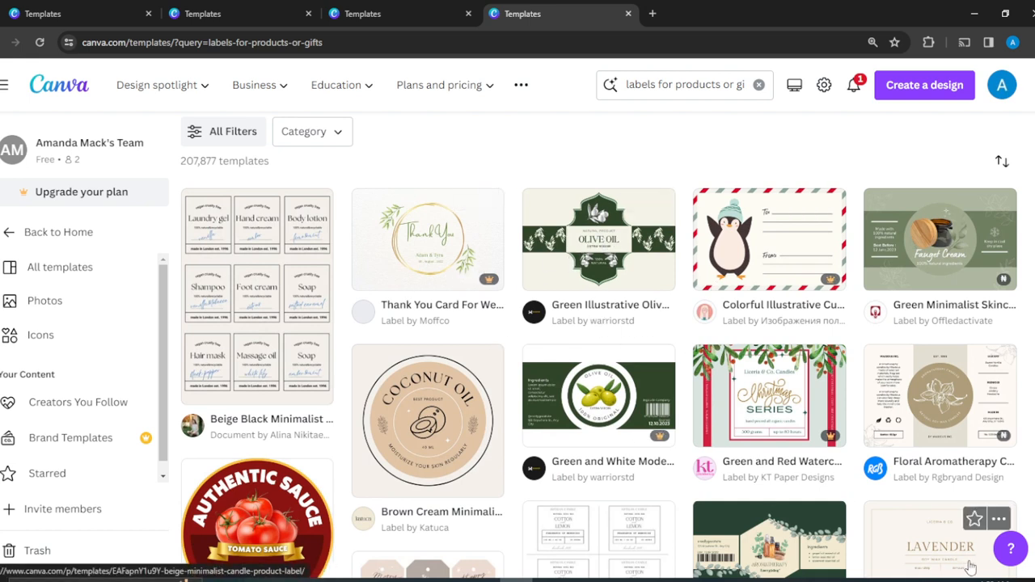
{"action": "left_click", "coordinate": [428, 421]}
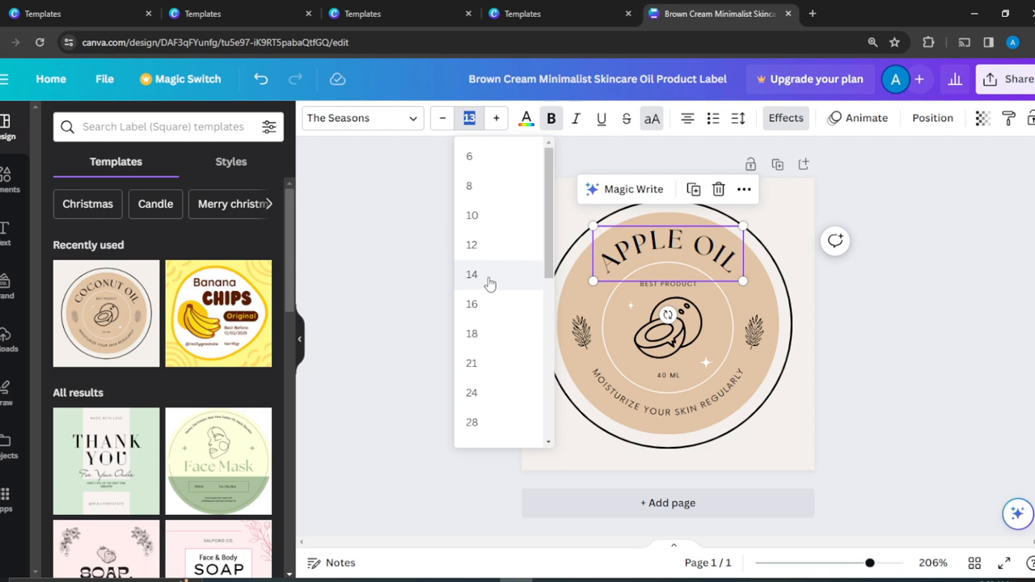
Set the font size of the curved APPLE OIL heading to 16
{"action": "left_click", "coordinate": [489, 279]}
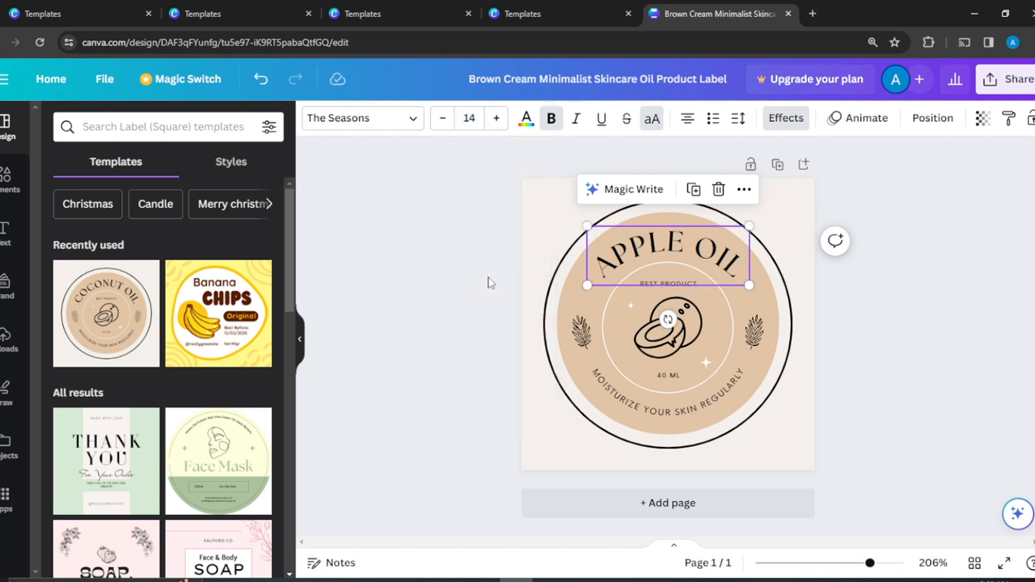
{"action": "left_click", "coordinate": [468, 118]}
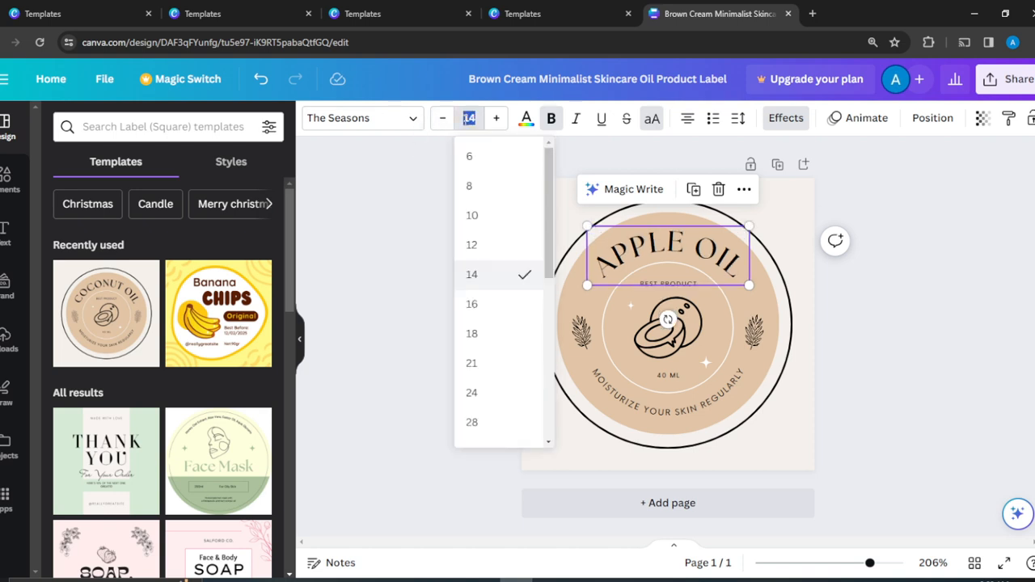
{"action": "left_click", "coordinate": [476, 311]}
{"action": "left_click", "coordinate": [960, 280]}
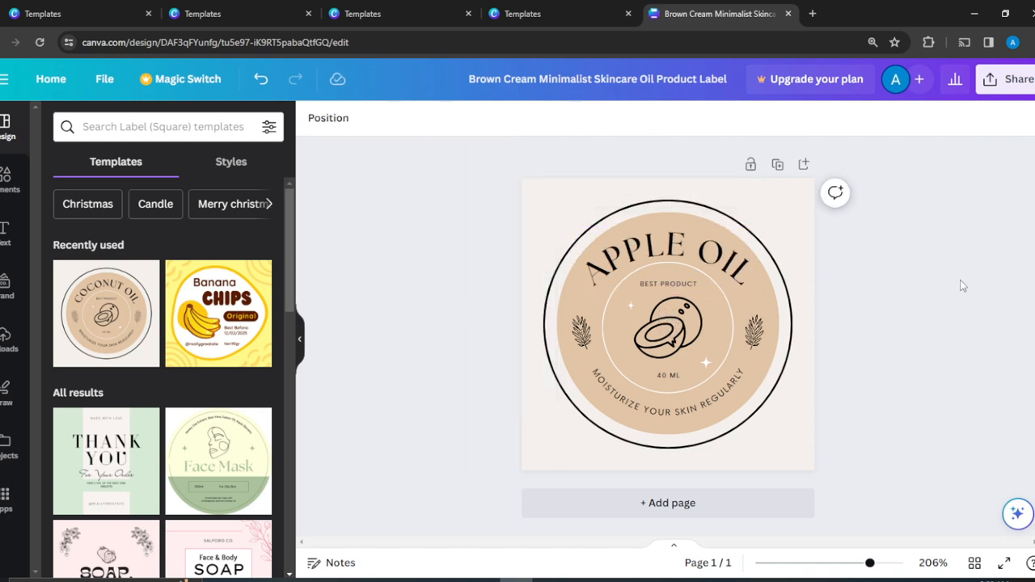
Replace the BEST PRODUCT text under the heading with "STANDARD PRODUCT"
{"action": "left_click", "coordinate": [671, 287]}
{"action": "left_click", "coordinate": [670, 288]}
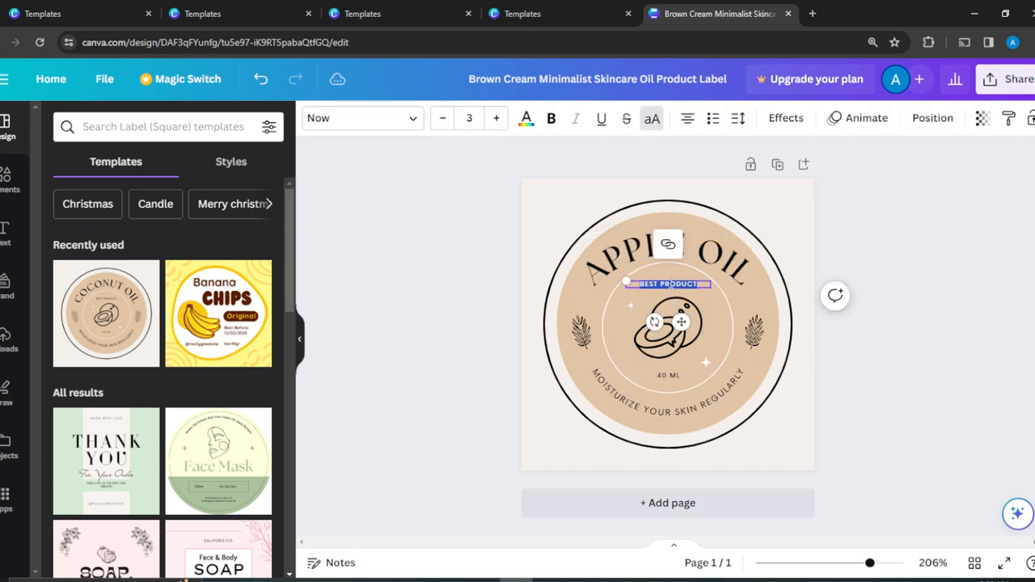
{"action": "type", "text": "STAND"}
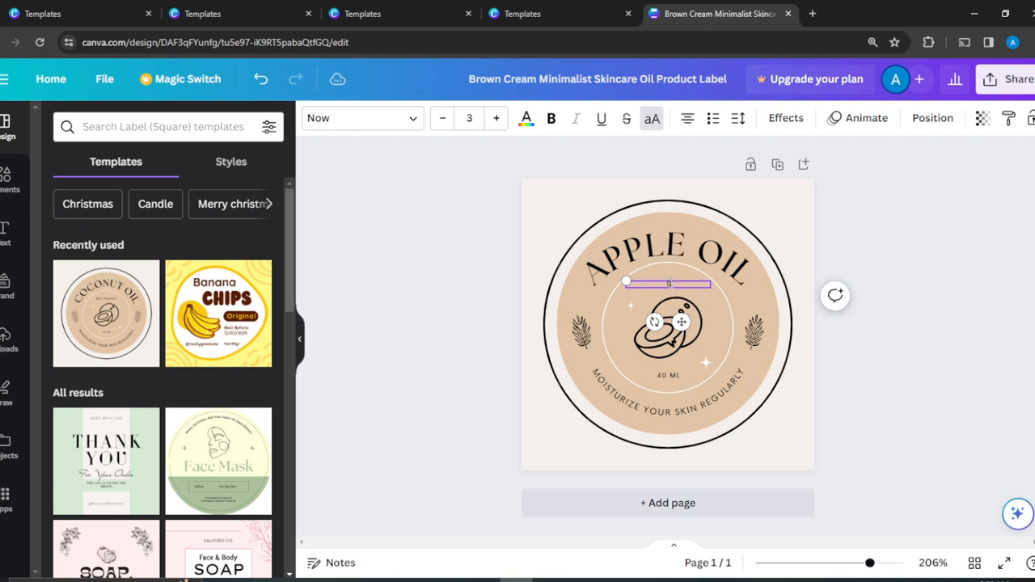
{"action": "type", "text": "ARD PRODUCT"}
Replace the curved slogan along the label's lower edge with "GET THE BEST SKIN GLOW"
{"action": "left_click", "coordinate": [719, 403]}
{"action": "left_click", "coordinate": [719, 404]}
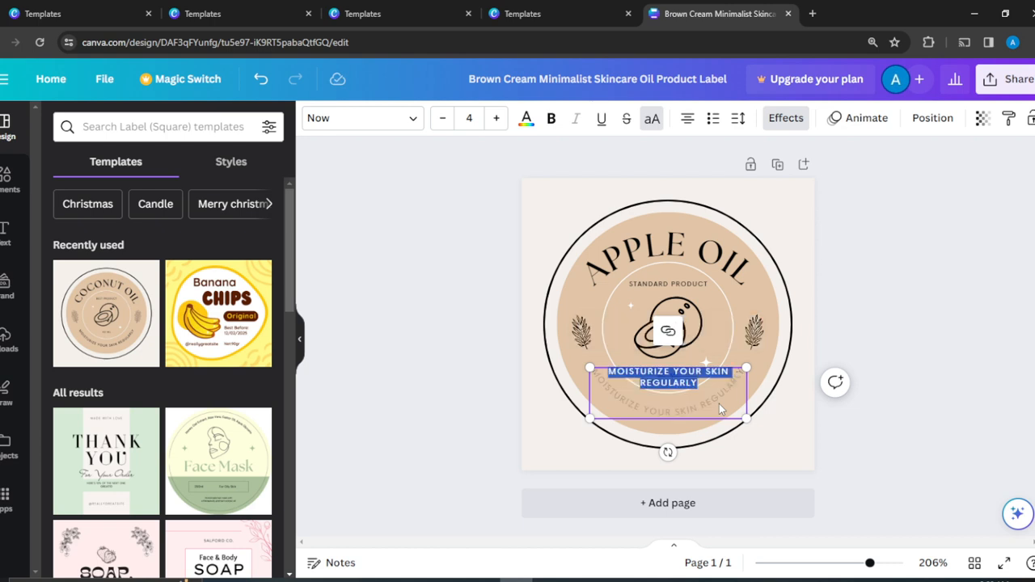
{"action": "type", "text": "GET THE BEST"}
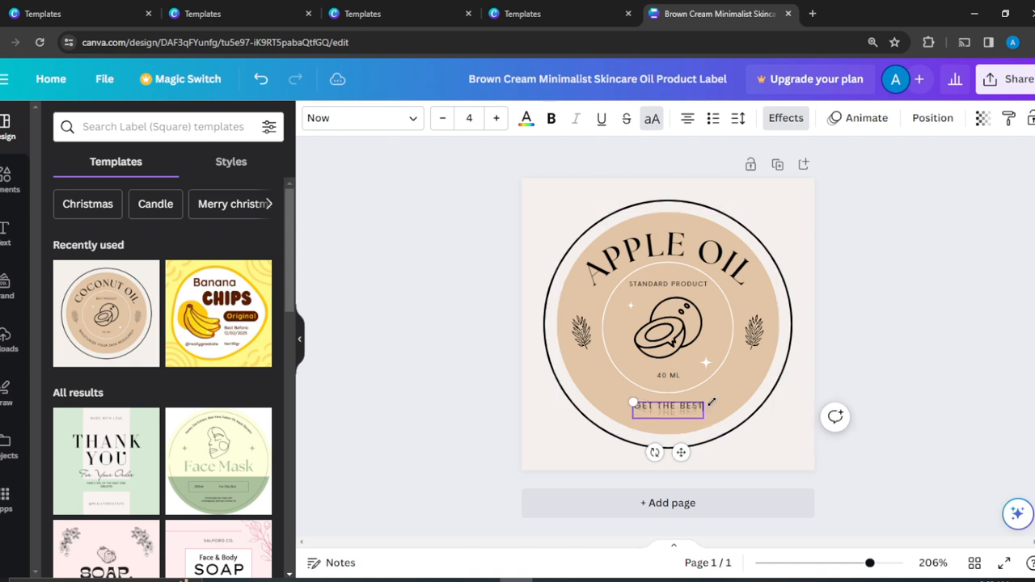
{"action": "type", "text": " SKIN AND"}
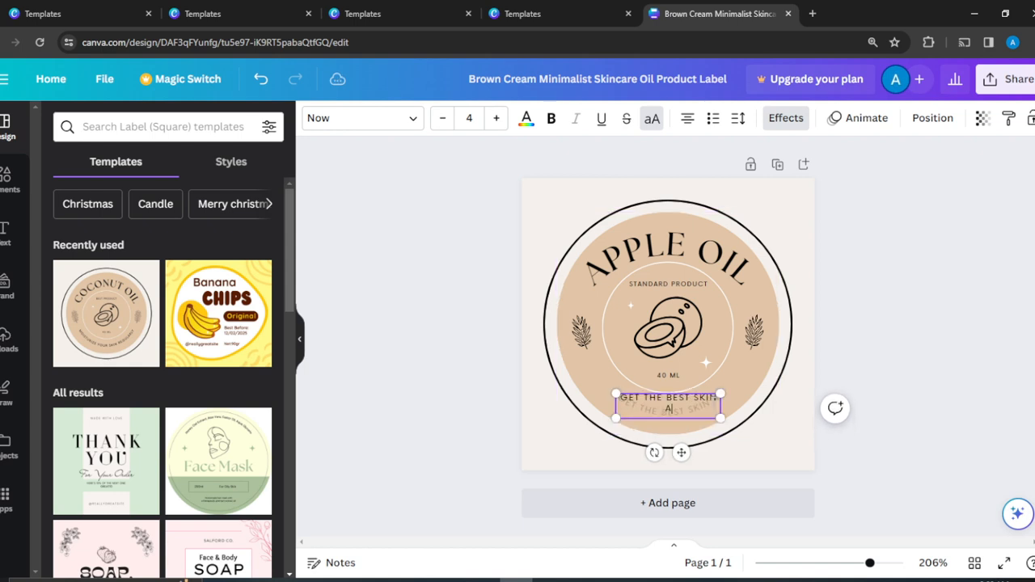
{"action": "key", "text": "BackSpace"}
{"action": "key", "text": "BackSpace"}
{"action": "key", "text": "BackSpace"}
{"action": "key", "text": "BackSpace"}
{"action": "type", "text": "GLOW"}
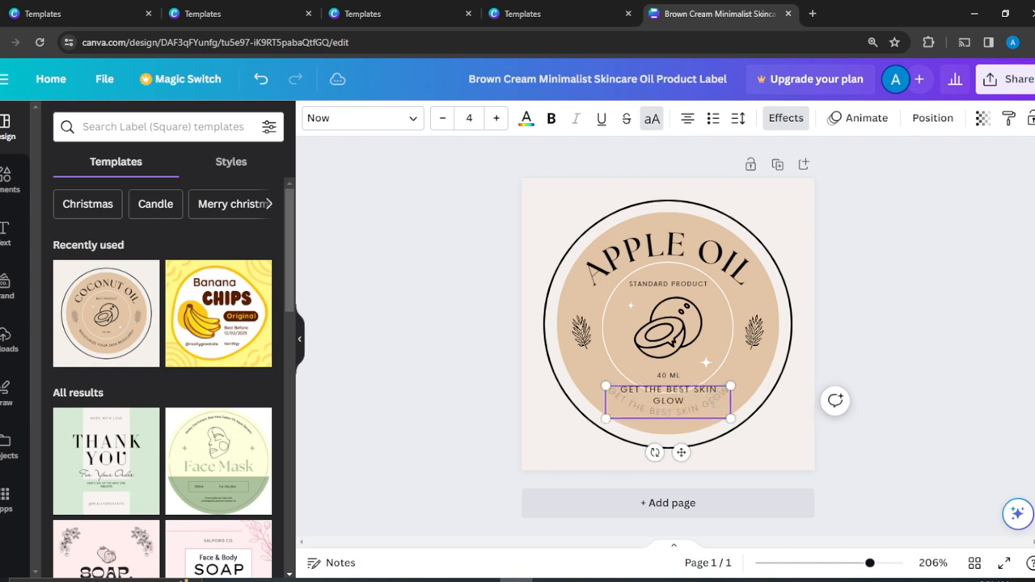
{"action": "left_click", "coordinate": [946, 349]}
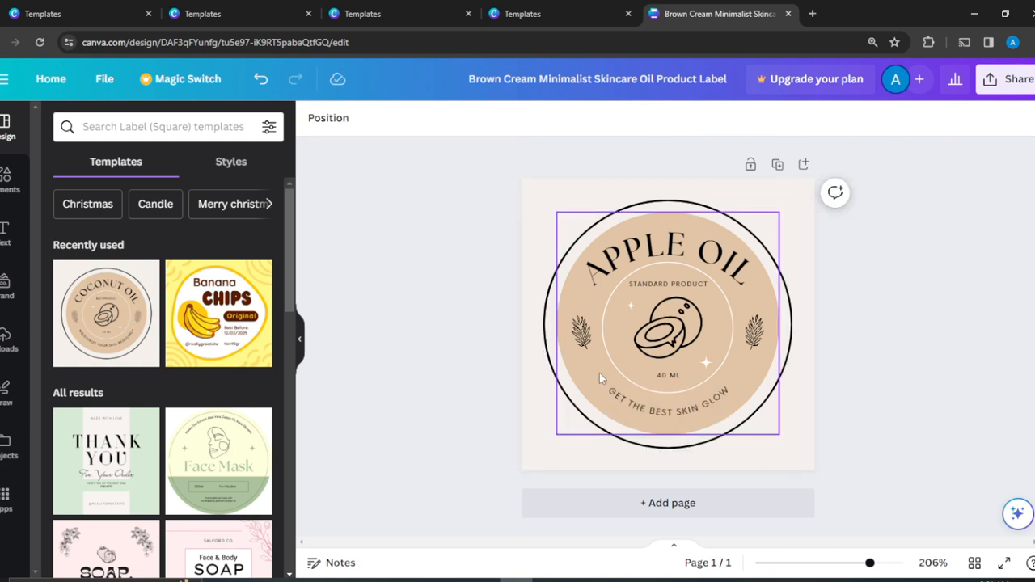
Try font sizes 8 and 6 on the curved GET THE BEST SKIN GLOW slogan
{"action": "left_click", "coordinate": [707, 400]}
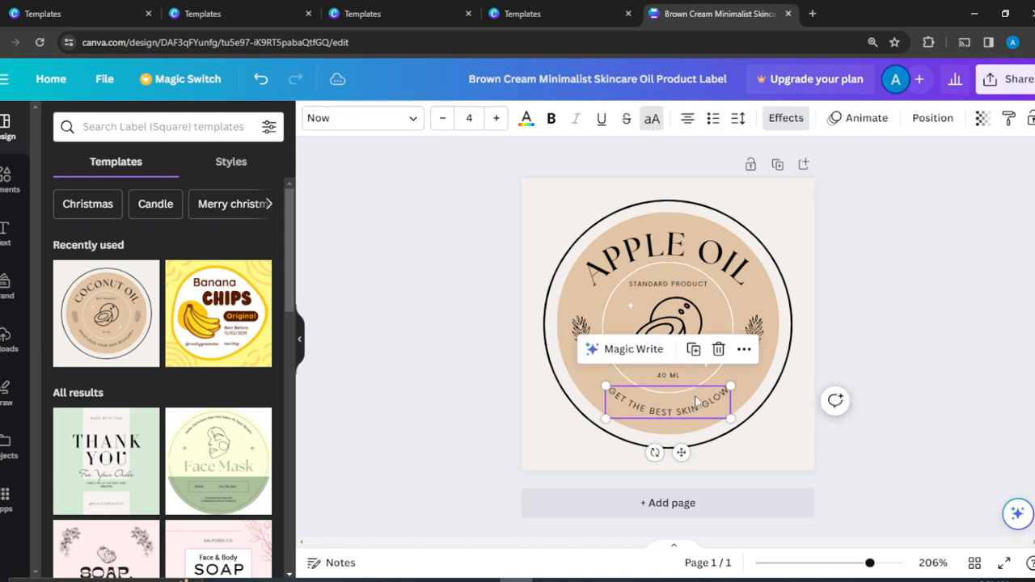
{"action": "left_click", "coordinate": [470, 118]}
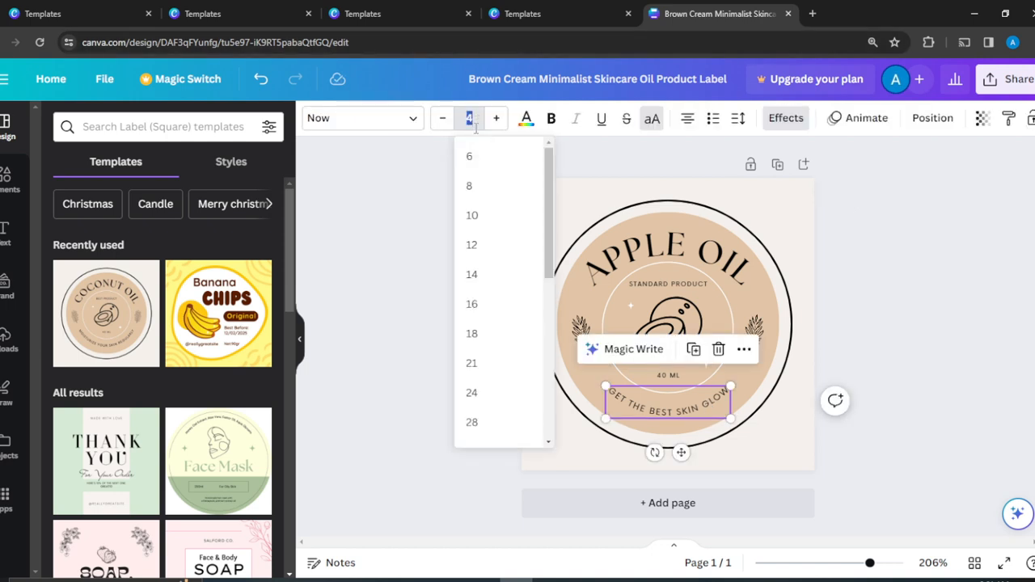
{"action": "left_click", "coordinate": [476, 191]}
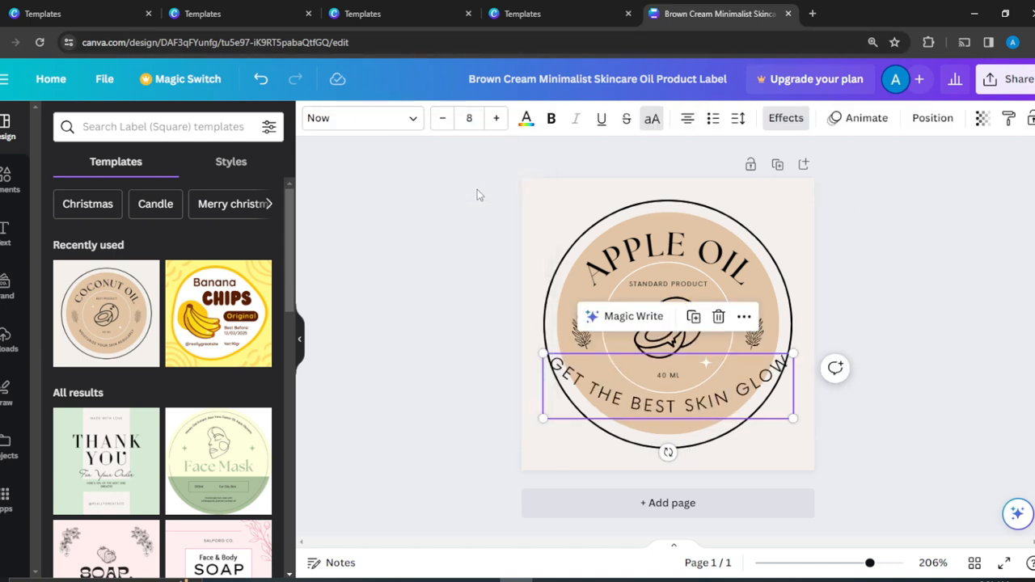
{"action": "left_click", "coordinate": [472, 116]}
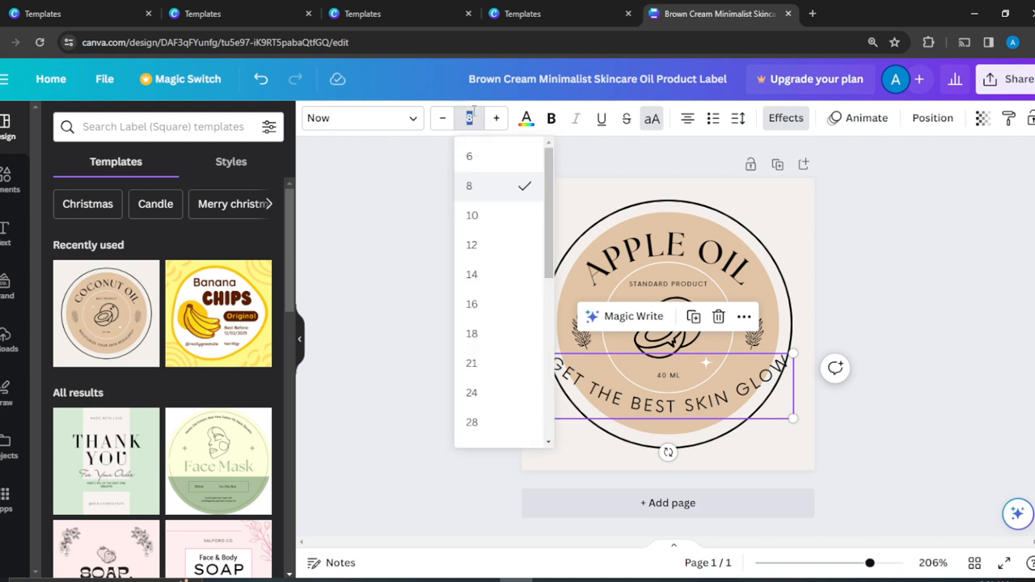
{"action": "left_click", "coordinate": [470, 156]}
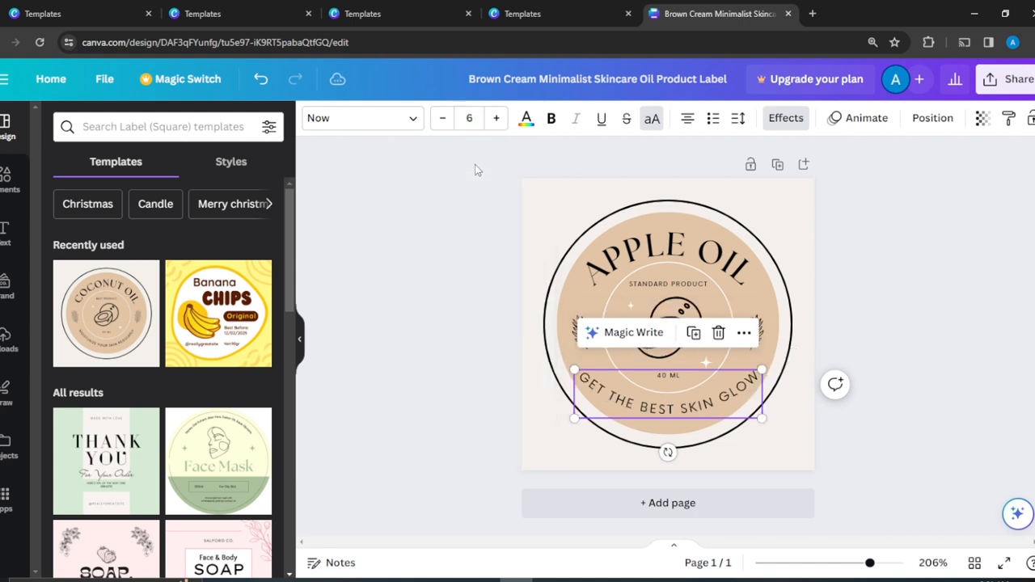
{"action": "left_click", "coordinate": [957, 253]}
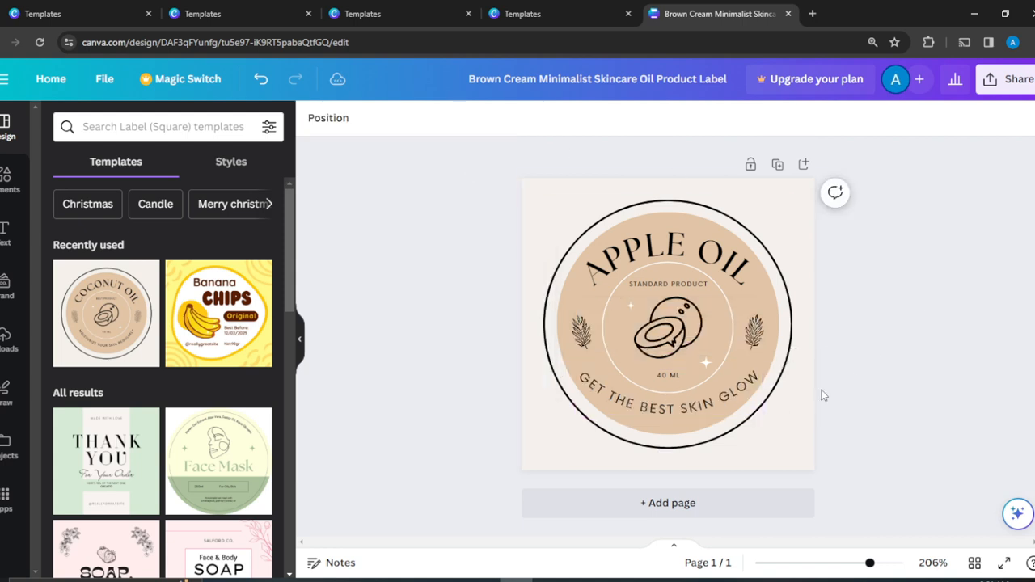
Set the font size of the curved GET THE BEST SKIN GLOW slogan to 5
{"action": "left_click", "coordinate": [722, 392]}
{"action": "left_click", "coordinate": [464, 110]}
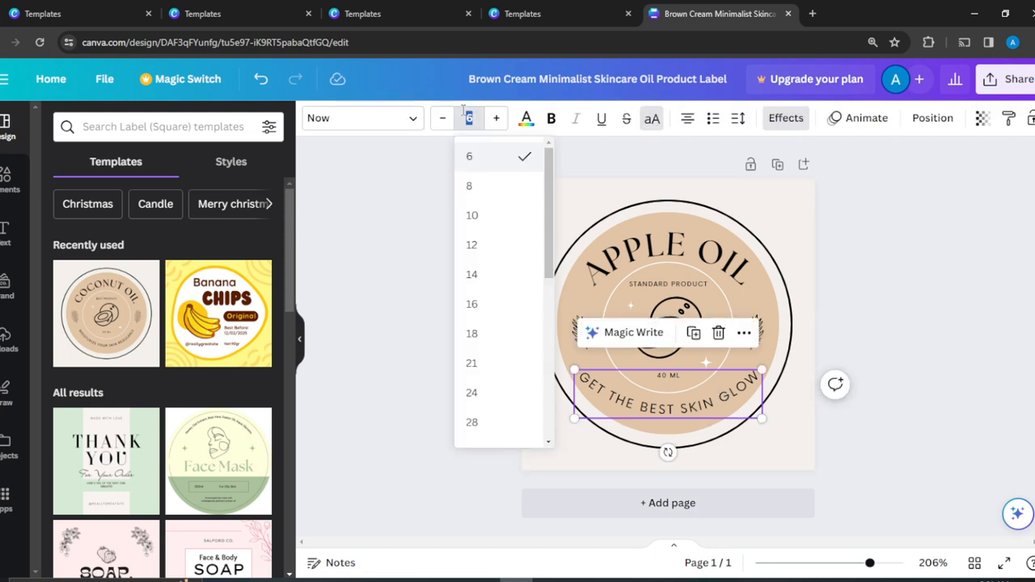
{"action": "type", "text": "5"}
{"action": "key", "text": "Return"}
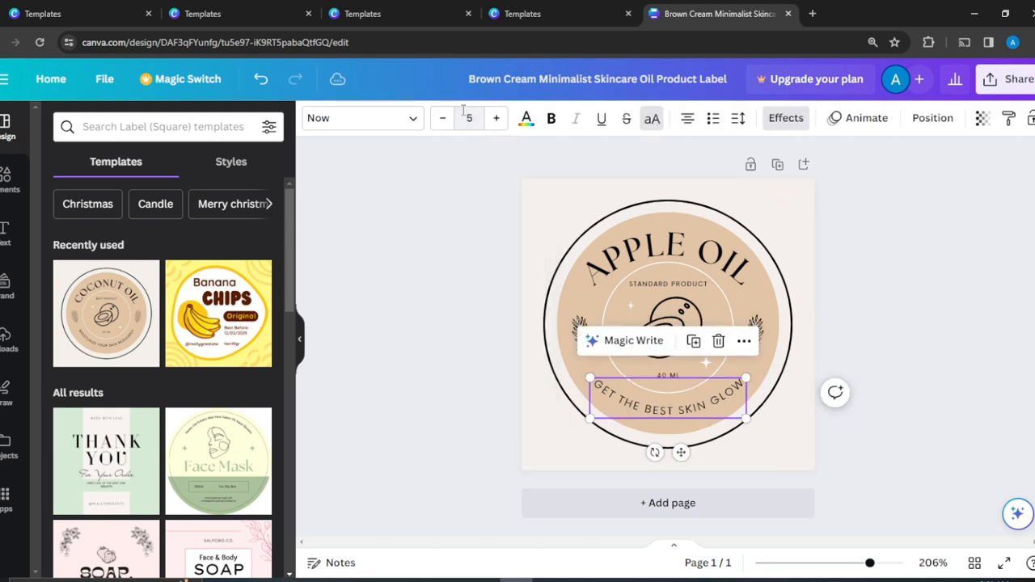
{"action": "left_click", "coordinate": [975, 443]}
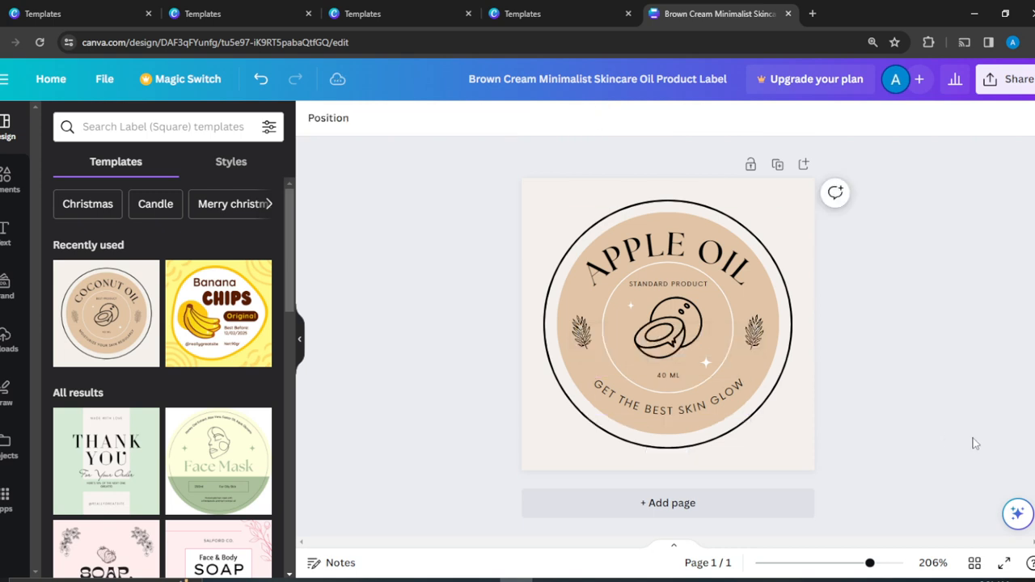
Search the design elements for "Apple" and show all the matching graphics
{"action": "left_click", "coordinate": [678, 327]}
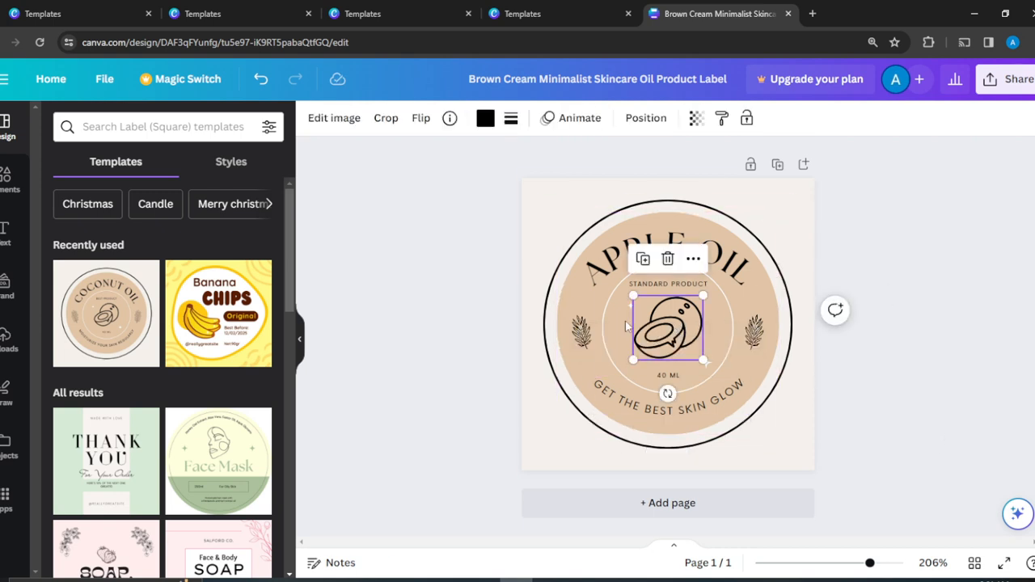
{"action": "left_click", "coordinate": [7, 184]}
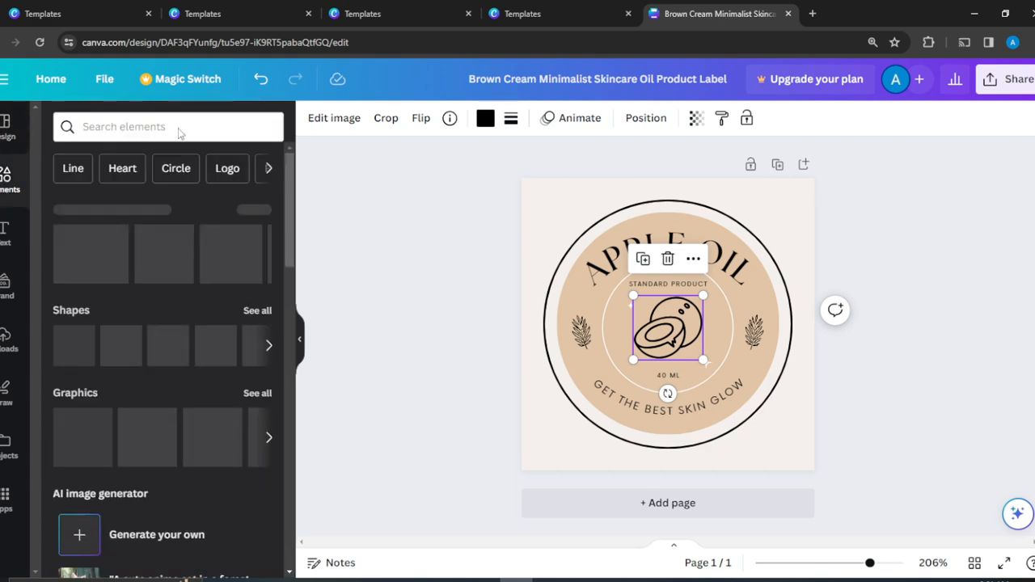
{"action": "left_click", "coordinate": [179, 128]}
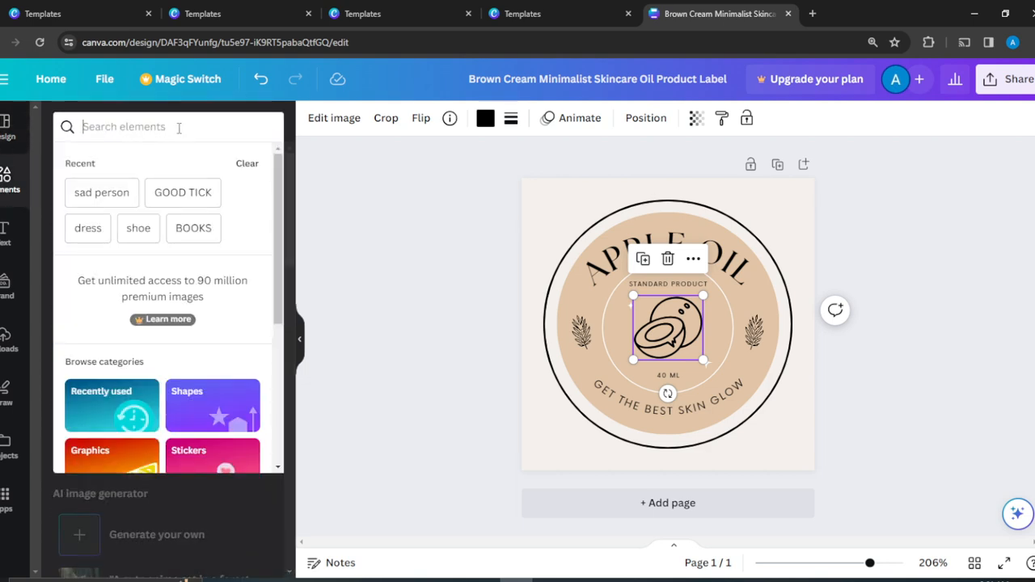
{"action": "type", "text": "A"}
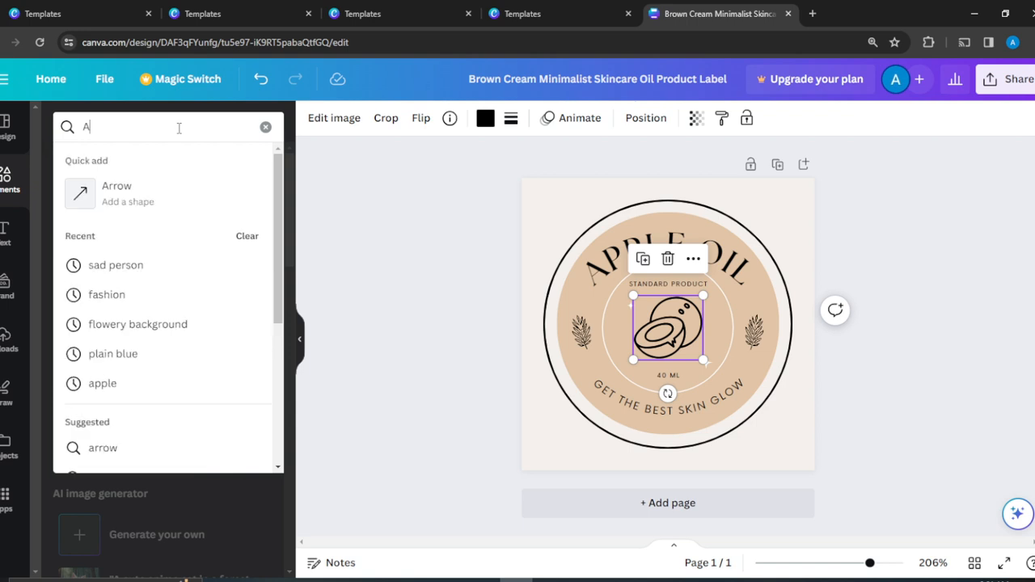
{"action": "type", "text": "pple"}
{"action": "key", "text": "Return"}
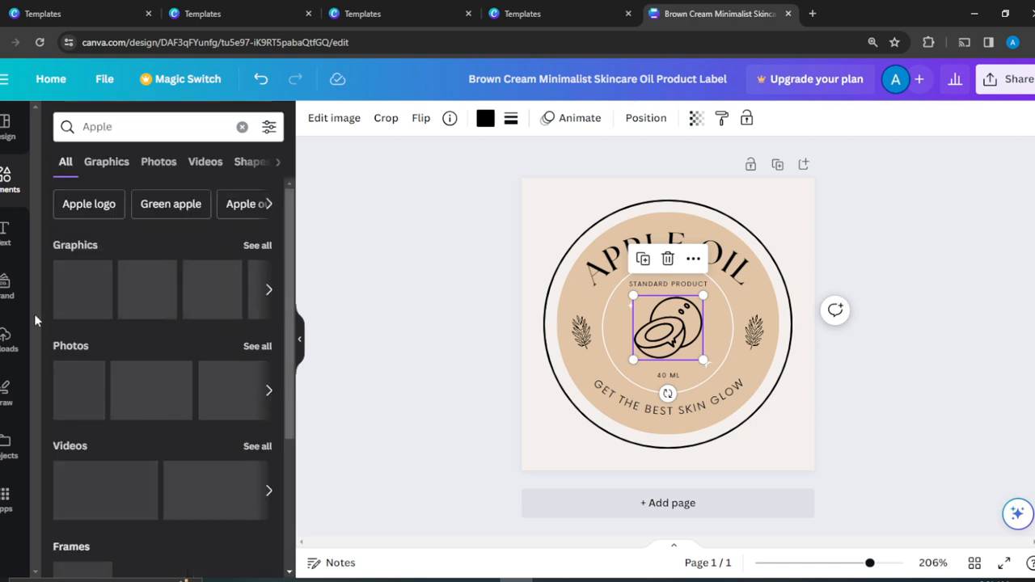
{"action": "left_click", "coordinate": [267, 245]}
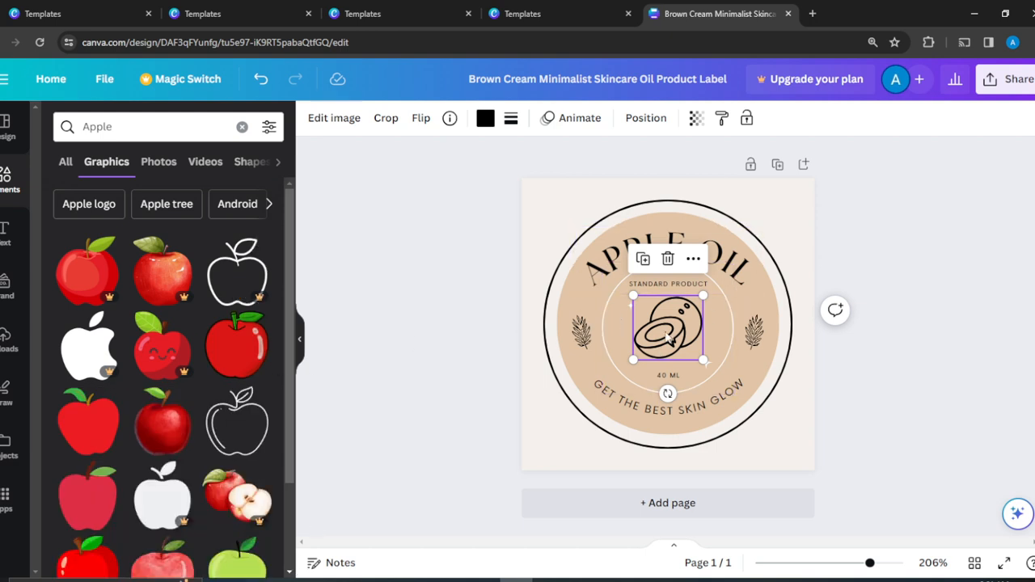
Add the outlined apple graphic, park it at the design's upper-right edge, and delete the coconut illustration
{"action": "left_click_drag", "start_coordinate": [227, 441], "coordinate": [691, 376]}
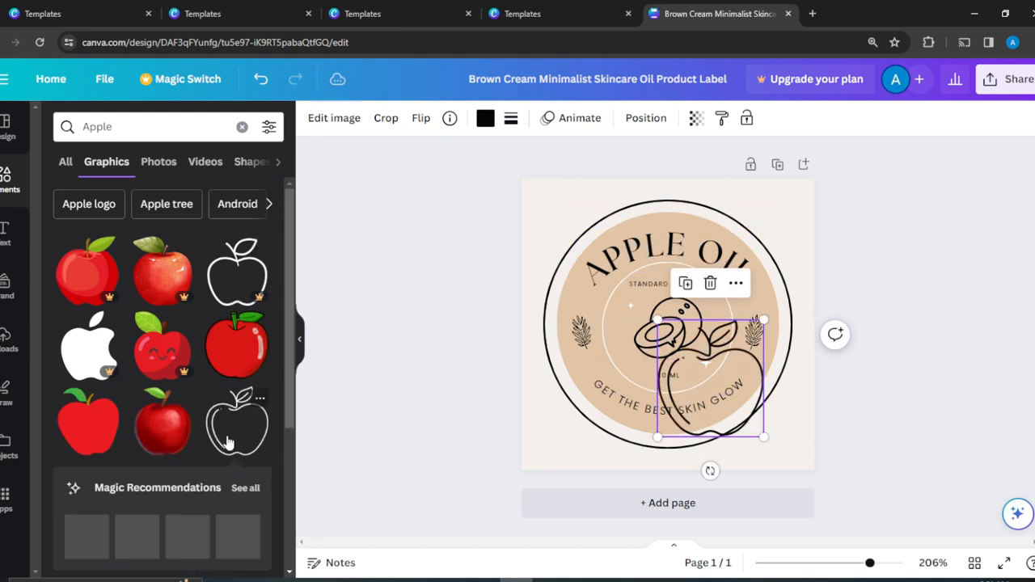
{"action": "left_click_drag", "start_coordinate": [733, 345], "coordinate": [846, 246]}
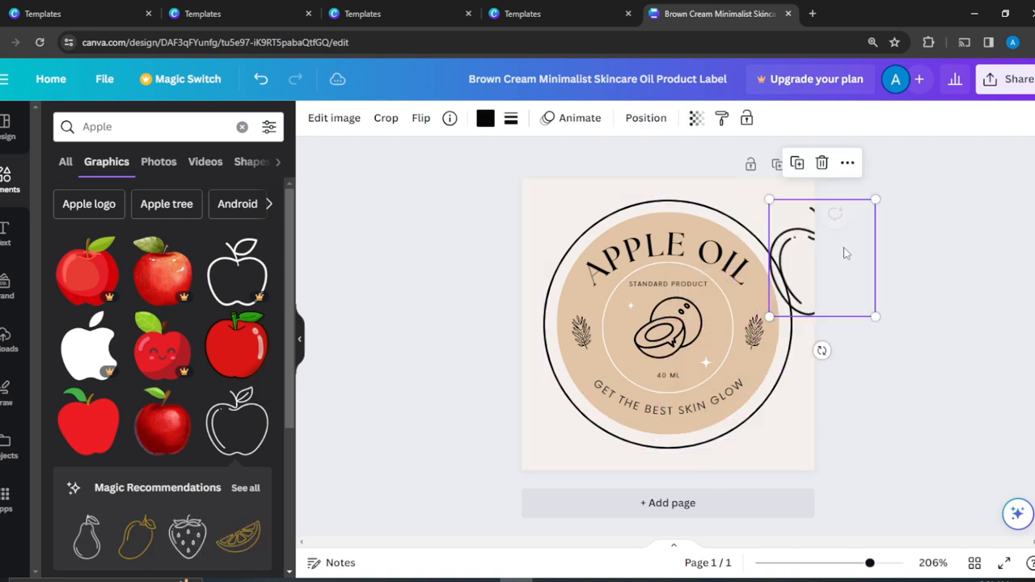
{"action": "left_click", "coordinate": [675, 328]}
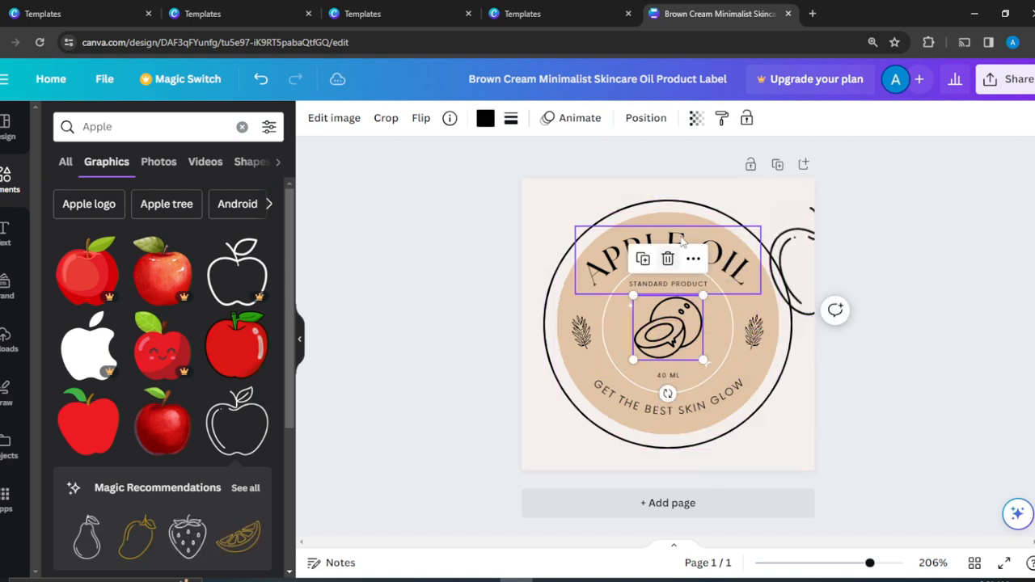
{"action": "left_click", "coordinate": [668, 259]}
Move the outlined apple graphic to the centre of the label's inner circle
{"action": "left_click_drag", "start_coordinate": [818, 254], "coordinate": [650, 319]}
{"action": "left_click", "coordinate": [952, 216]}
{"action": "left_click", "coordinate": [793, 262]}
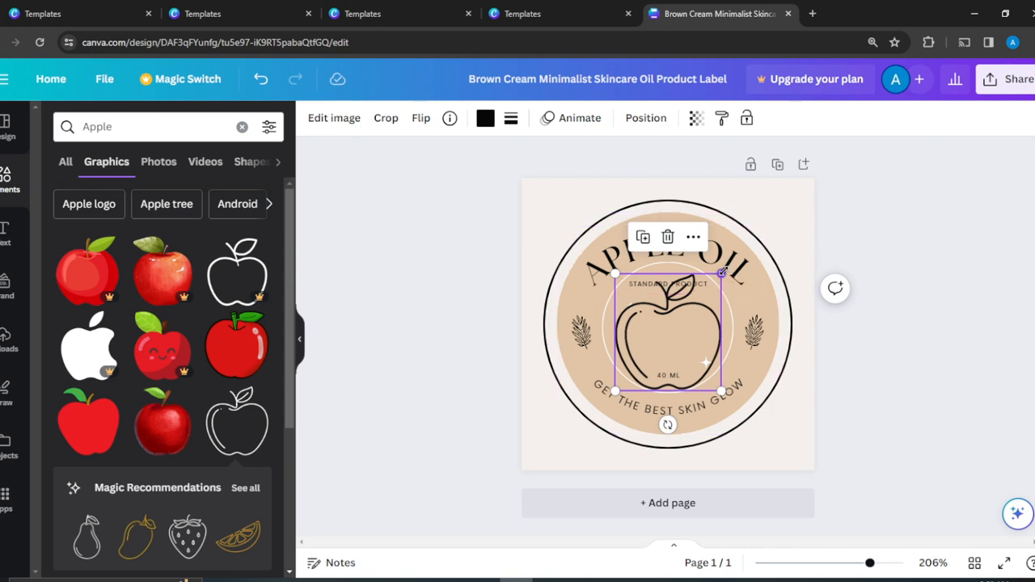
Shrink the outlined apple graphic and centre it between the STANDARD PRODUCT and 40 ML texts in the inner circle
{"action": "left_click_drag", "start_coordinate": [722, 273], "coordinate": [692, 309]}
{"action": "left_click_drag", "start_coordinate": [663, 343], "coordinate": [679, 324]}
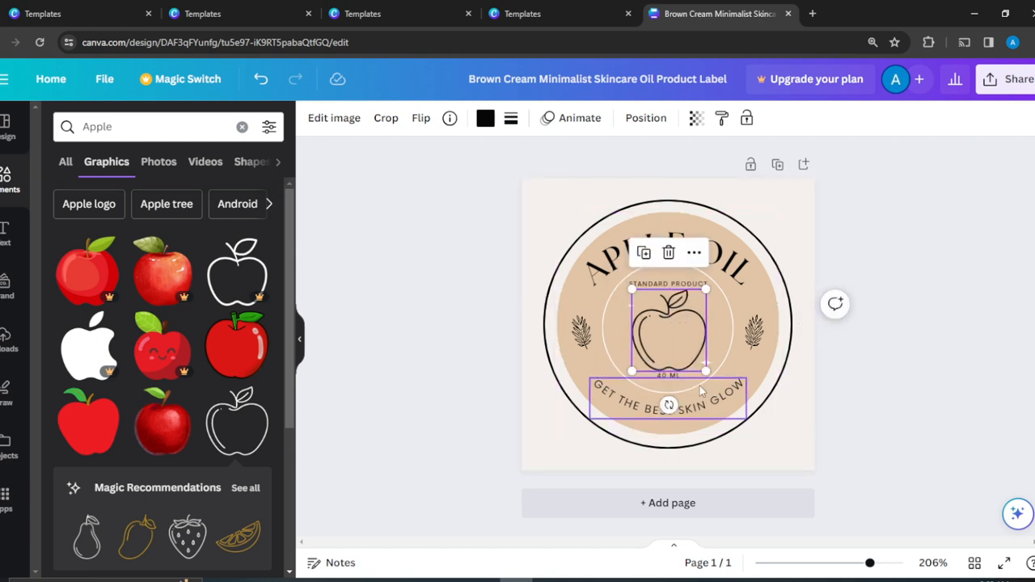
{"action": "left_click_drag", "start_coordinate": [706, 371], "coordinate": [671, 339]}
{"action": "left_click", "coordinate": [906, 246]}
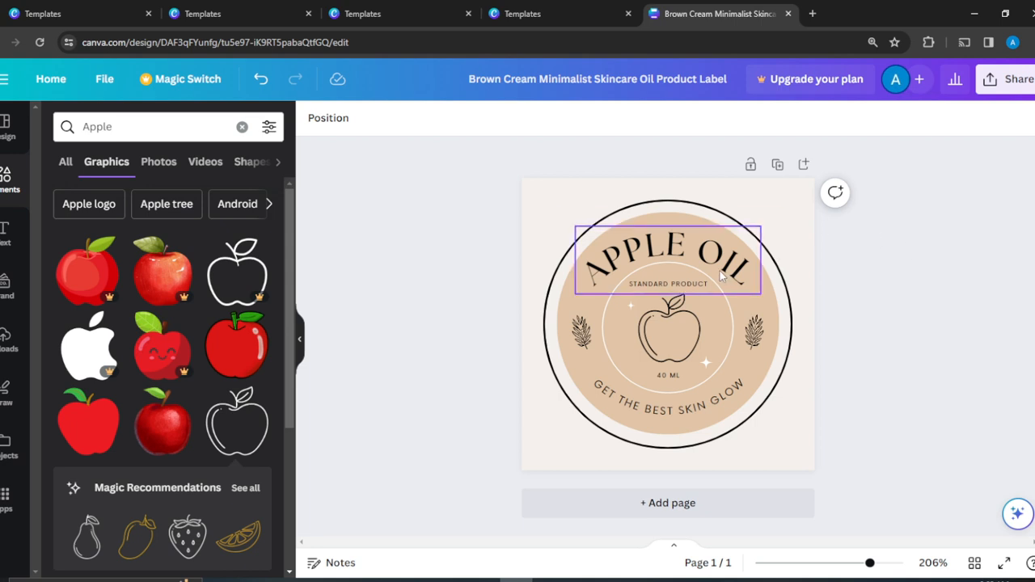
Try darker grays as the fill of the label's large beige circle and settle on gray #a6a6a6
{"action": "left_click", "coordinate": [709, 226]}
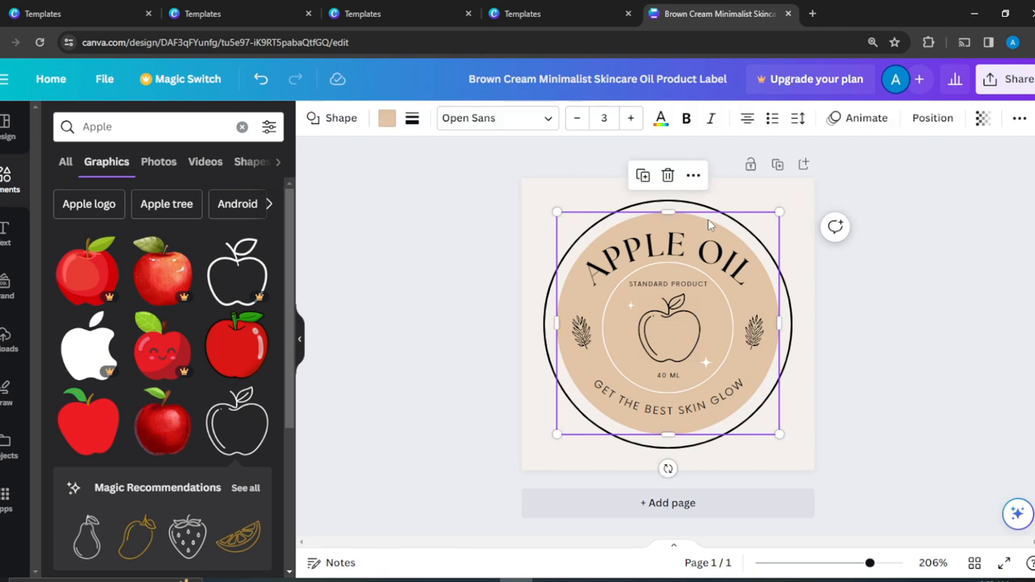
{"action": "left_click", "coordinate": [387, 119]}
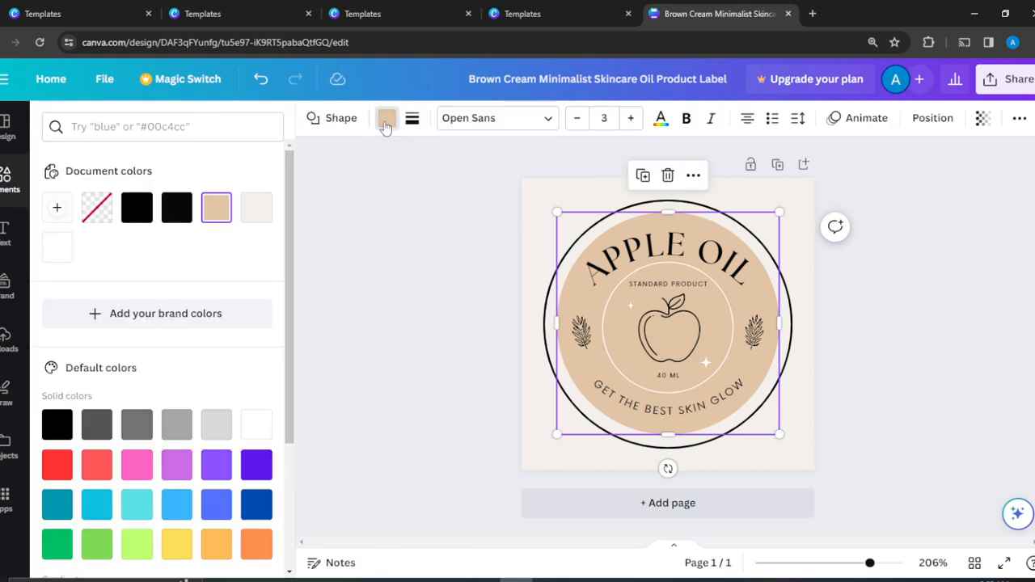
{"action": "left_click", "coordinate": [137, 426]}
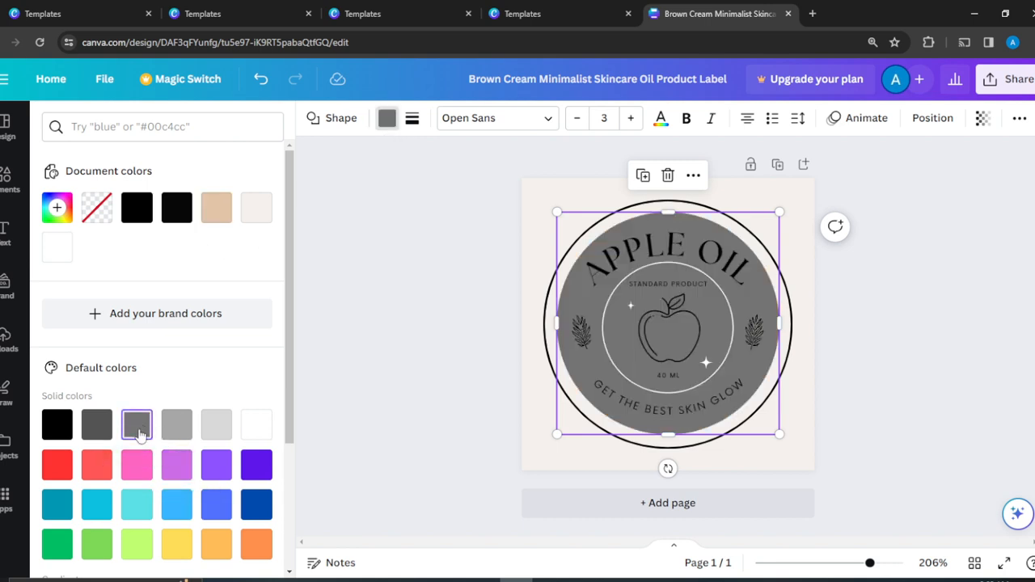
{"action": "left_click", "coordinate": [97, 425]}
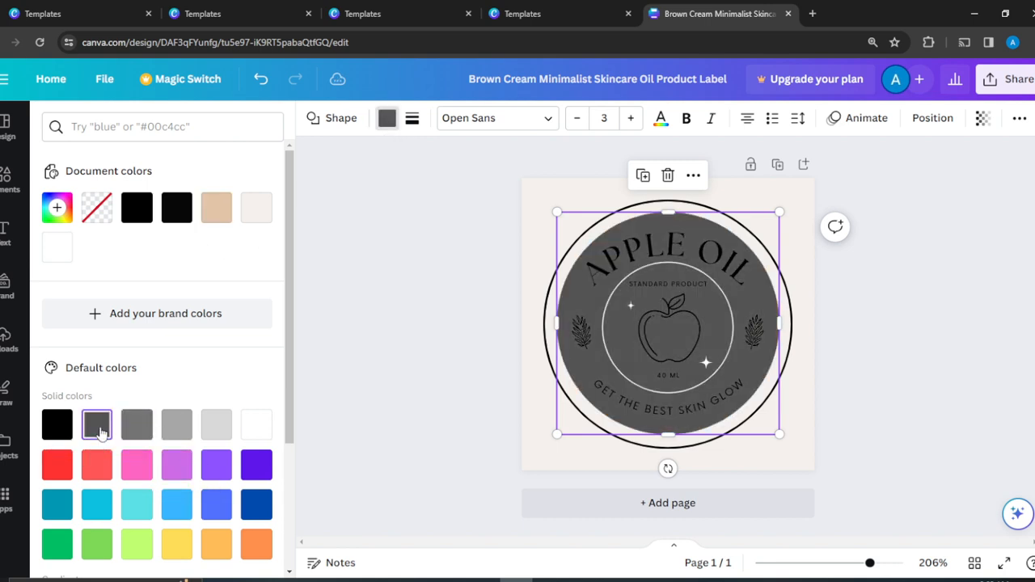
{"action": "left_click", "coordinate": [137, 426]}
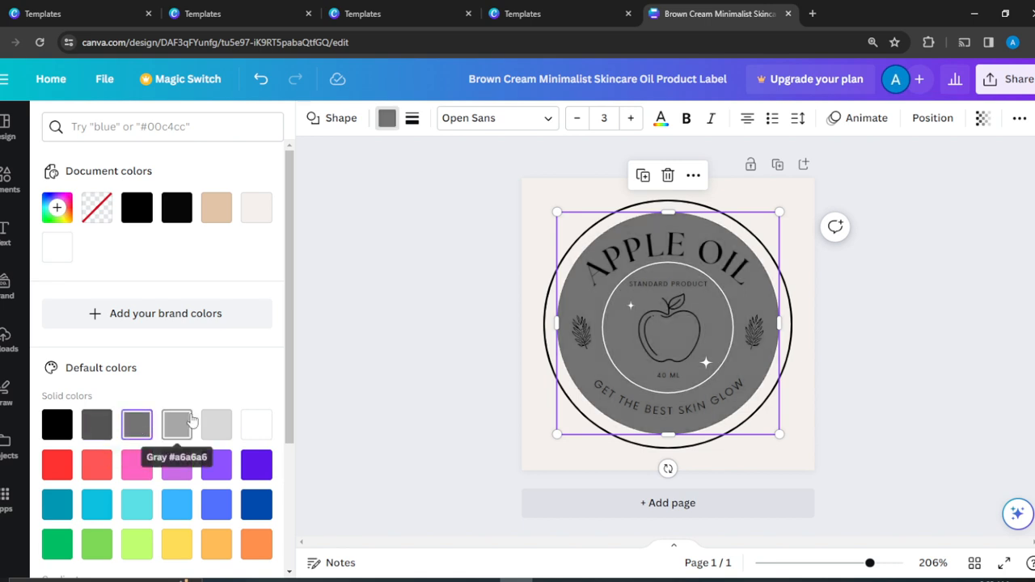
{"action": "left_click", "coordinate": [179, 424]}
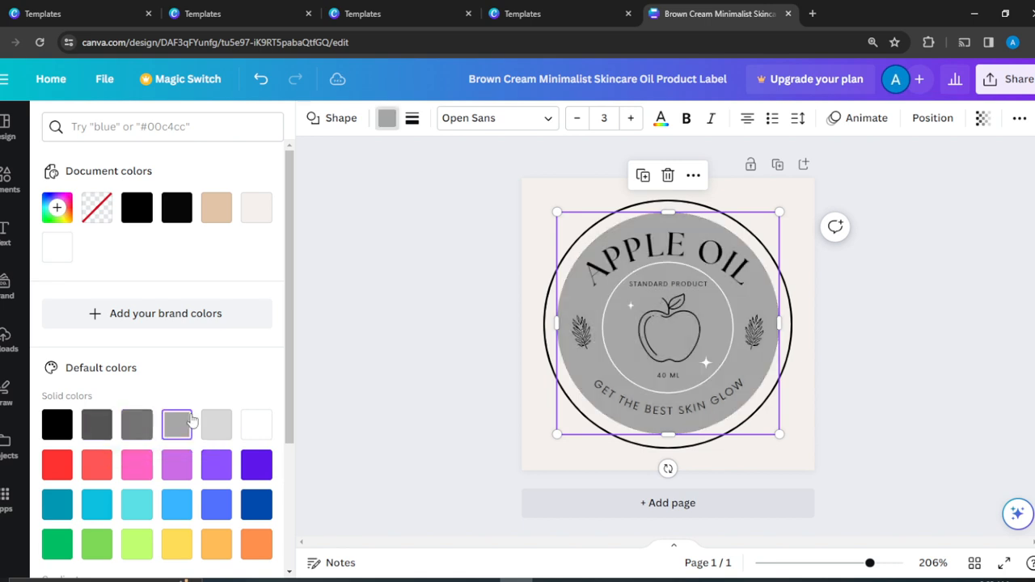
{"action": "left_click", "coordinate": [900, 337]}
{"action": "left_click", "coordinate": [888, 229]}
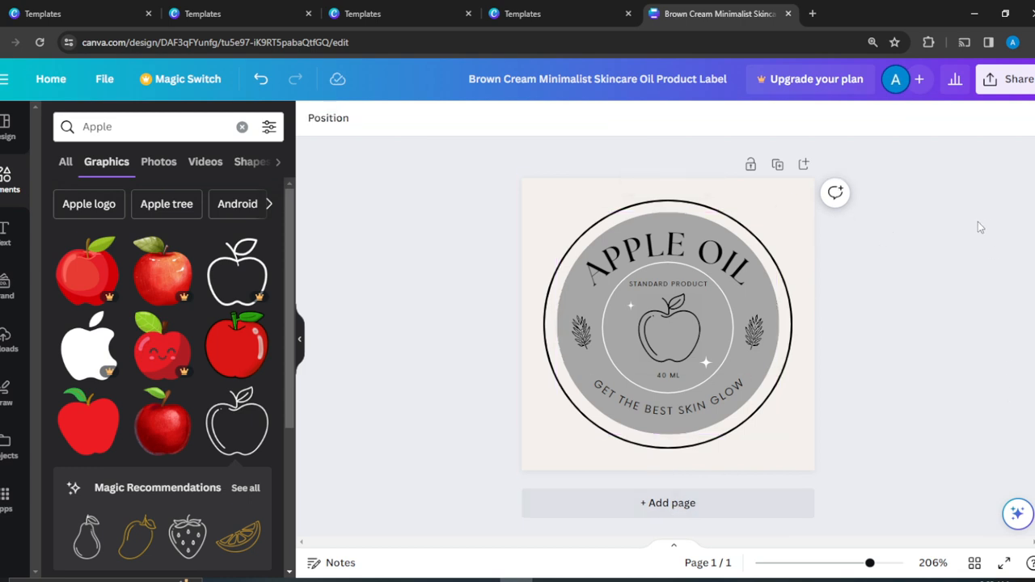
Delete the white sparkles around the apple and nudge the thin white ring slightly to the right
{"action": "left_click", "coordinate": [631, 305]}
{"action": "left_click", "coordinate": [631, 266]}
{"action": "left_click", "coordinate": [728, 346]}
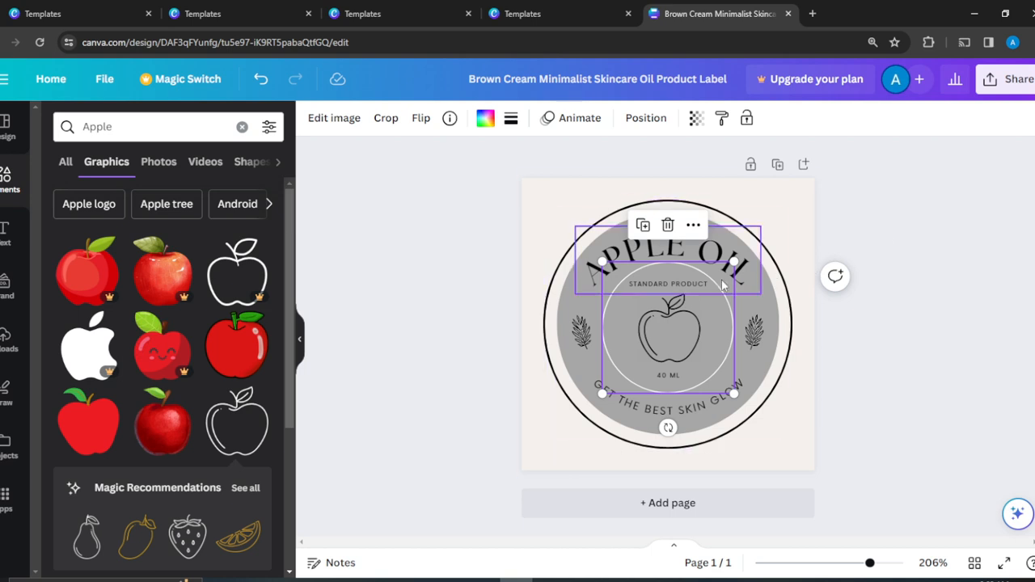
{"action": "mouse_move", "coordinate": [713, 299]}
{"action": "left_mouse_down"}
{"action": "mouse_move", "coordinate": [658, 315]}
{"action": "mouse_move", "coordinate": [587, 312]}
{"action": "mouse_move", "coordinate": [724, 296]}
{"action": "mouse_move", "coordinate": [546, 343]}
{"action": "mouse_move", "coordinate": [761, 272]}
{"action": "mouse_move", "coordinate": [707, 296]}
{"action": "mouse_move", "coordinate": [716, 300]}
{"action": "left_mouse_up"}
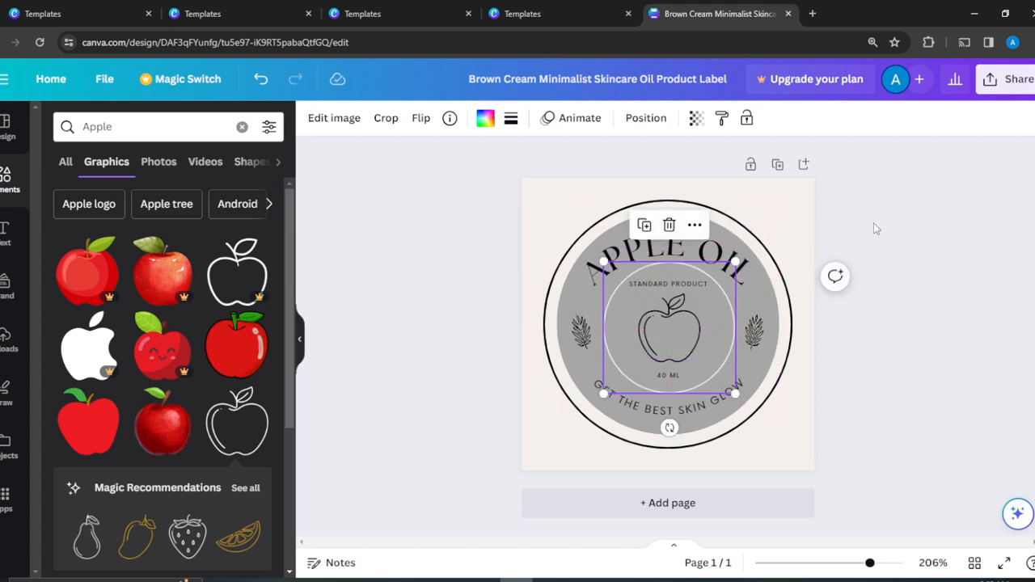
{"action": "left_click", "coordinate": [881, 228]}
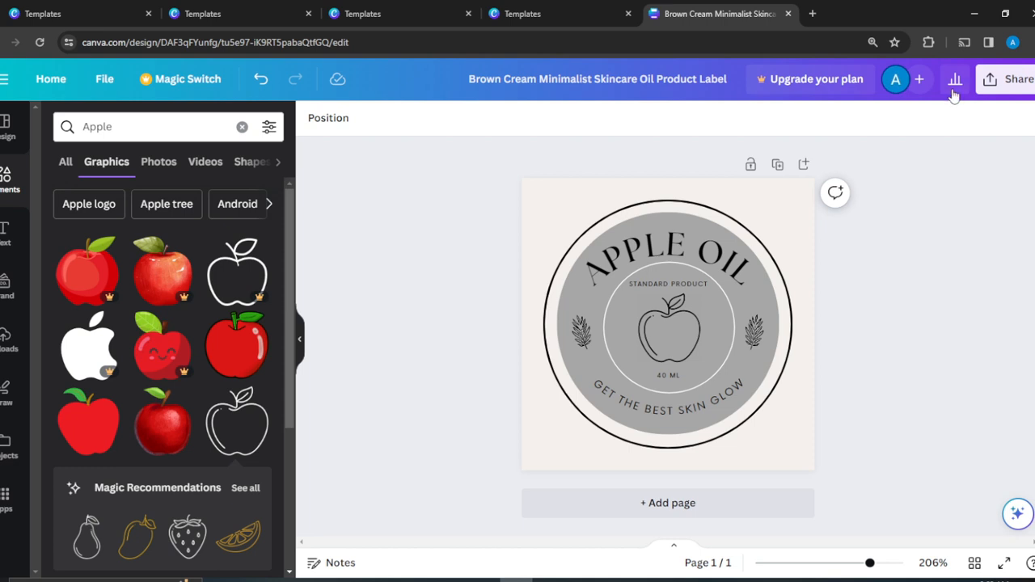
View the design's sharing and download options and close them again
{"action": "left_click", "coordinate": [1006, 81]}
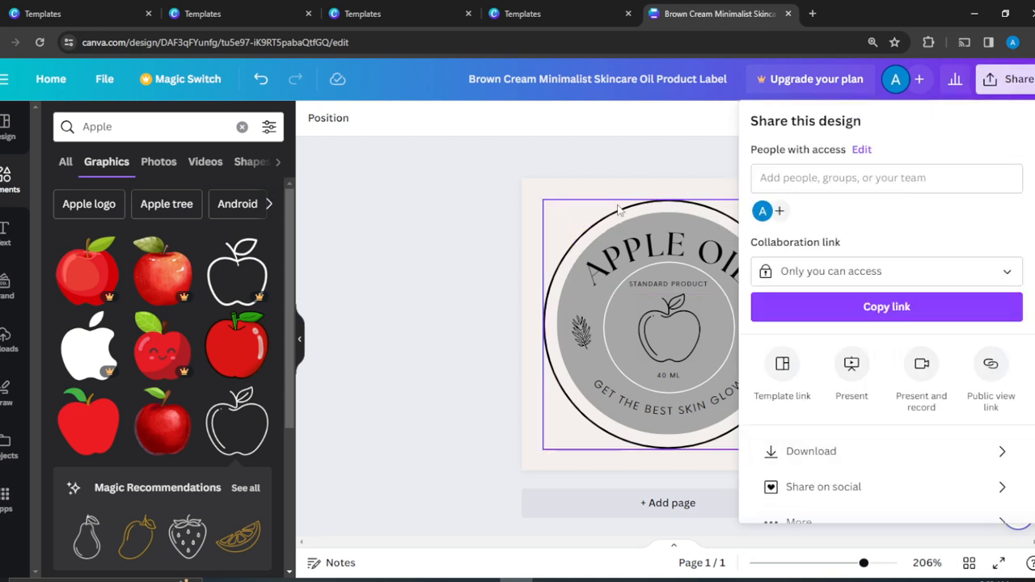
{"action": "left_click", "coordinate": [464, 185]}
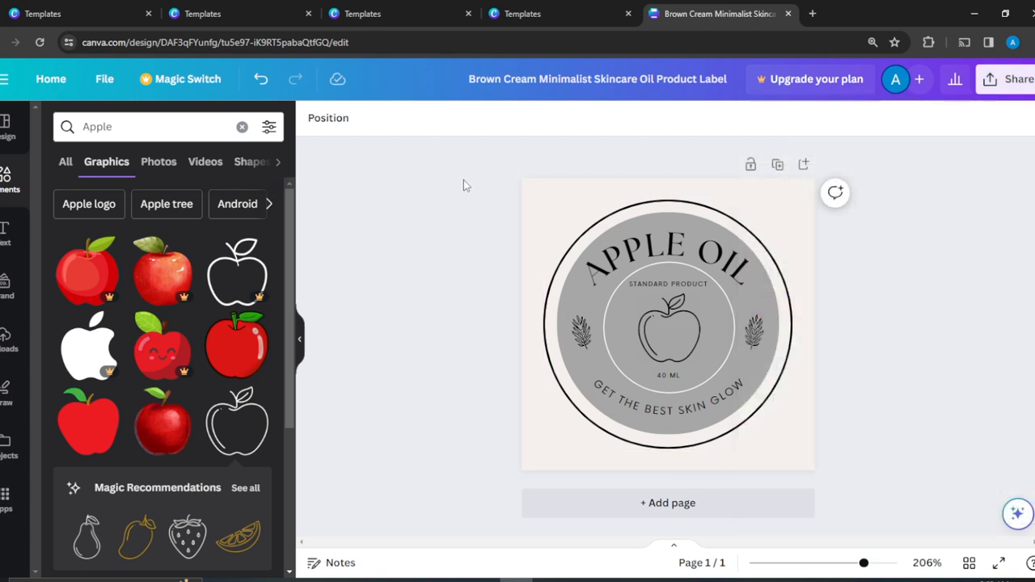